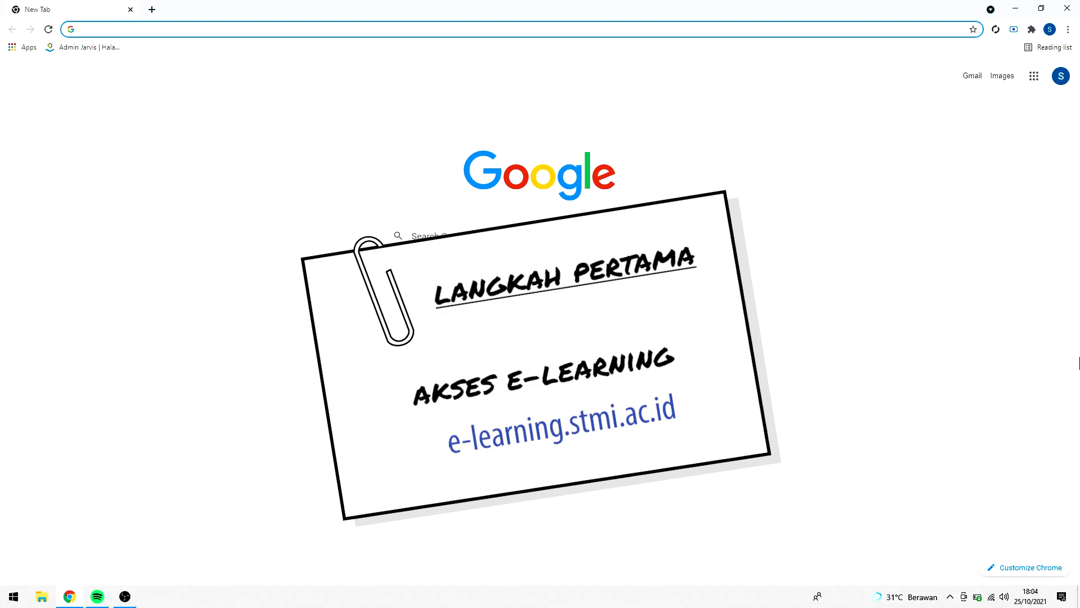
Open e-learning.stmi.ac.id and go to the Login Mahasiswa student login form
text(e-learning.stmi.ac.id)
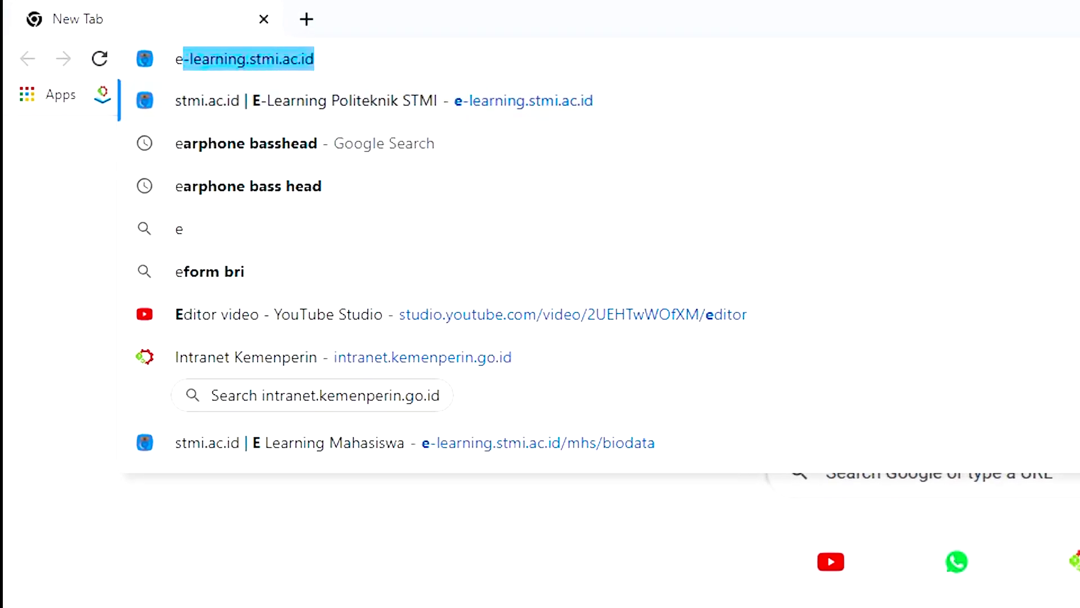
key(Return)
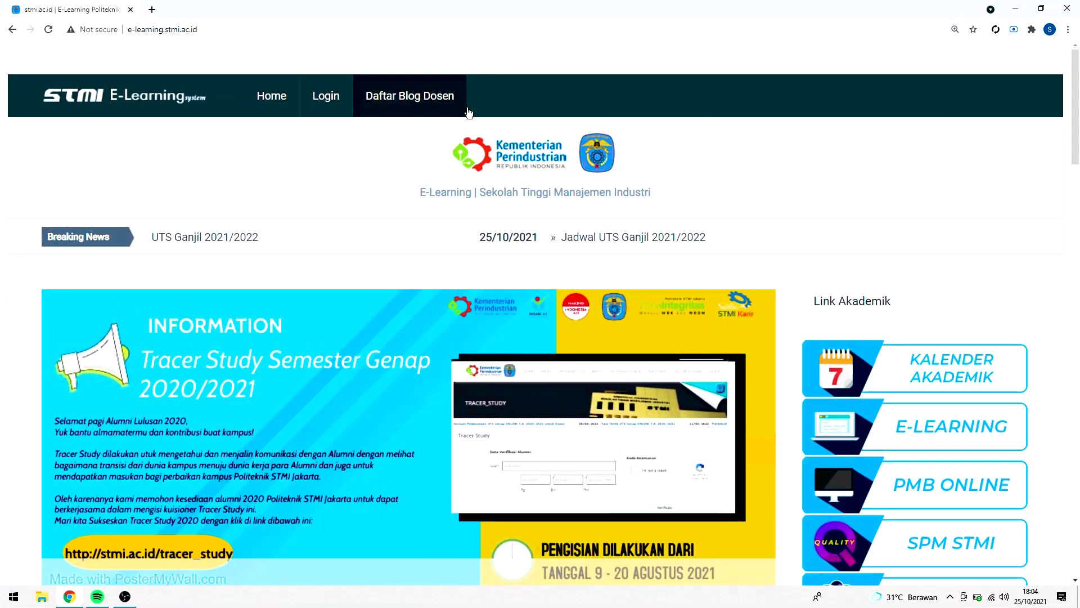
mouse_move(326, 96)
click(348, 168)
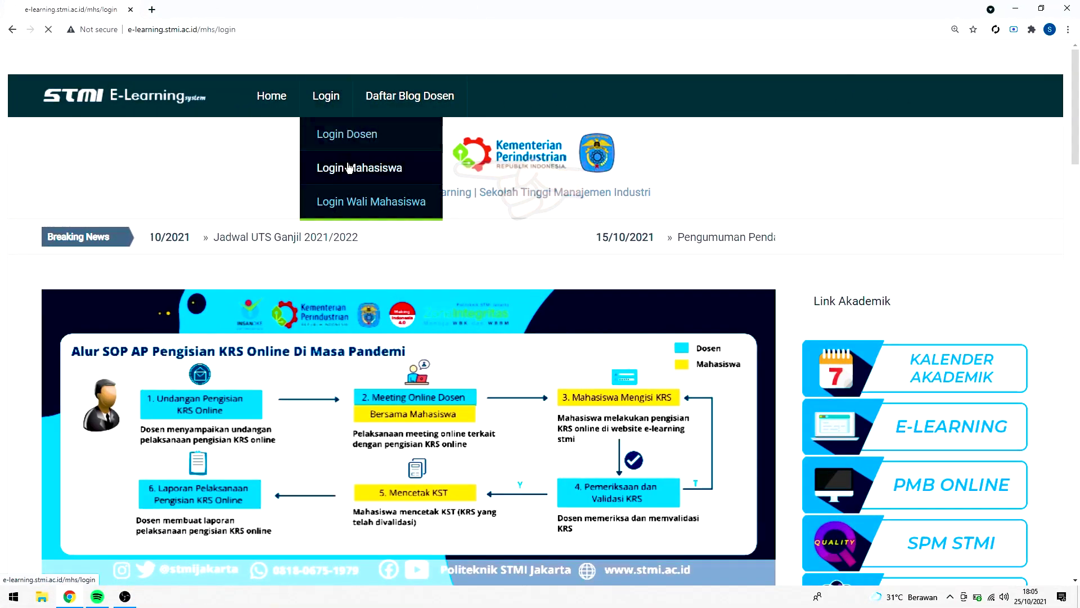
click(482, 163)
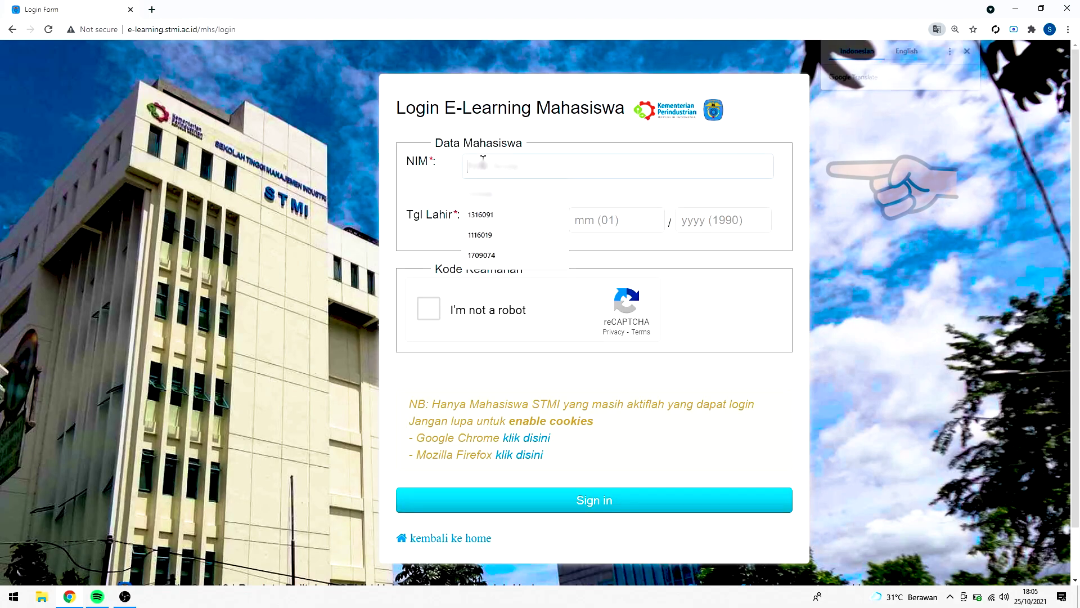
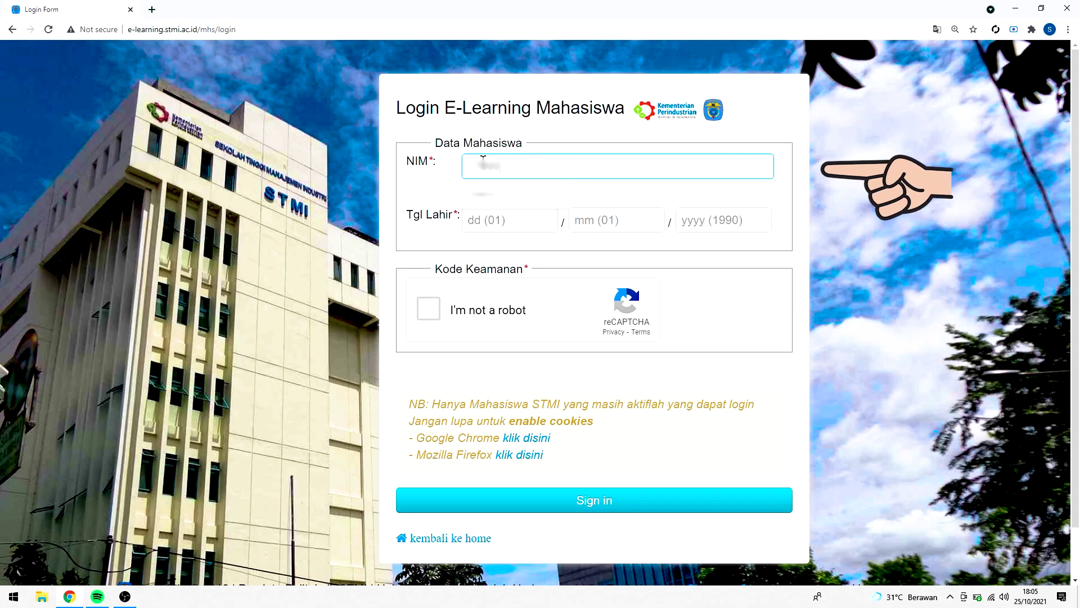
Sign in with the student ID number and birth date, ticking the reCAPTCHA box
click(488, 220)
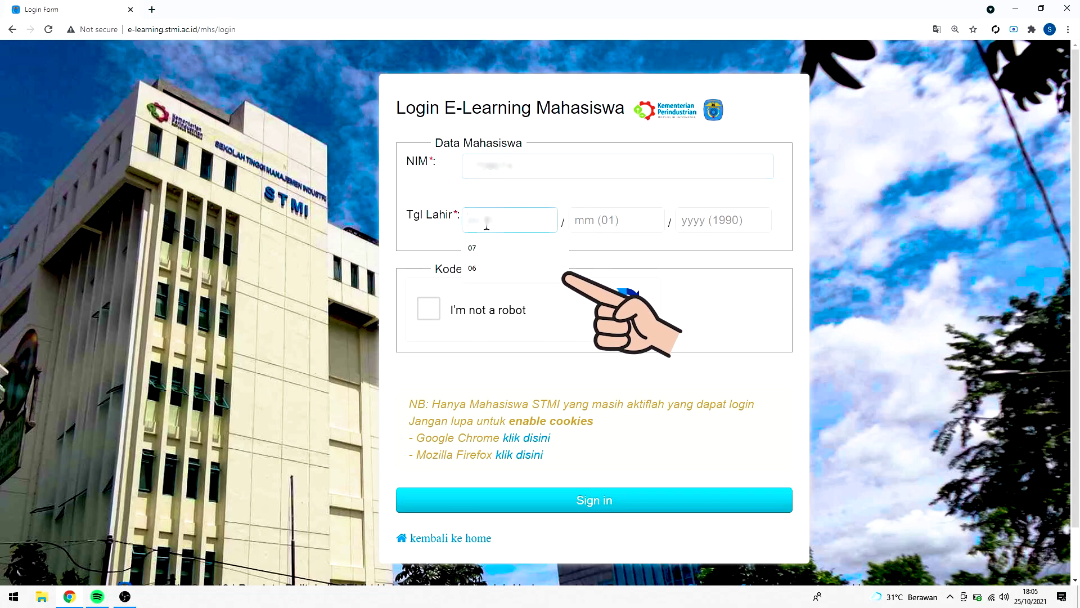
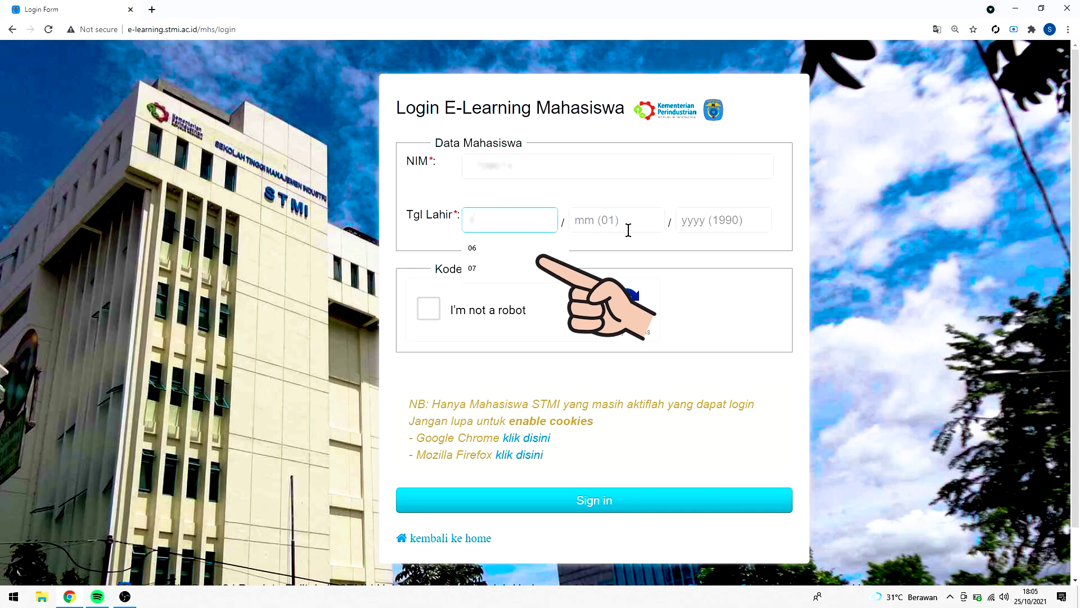
click(628, 230)
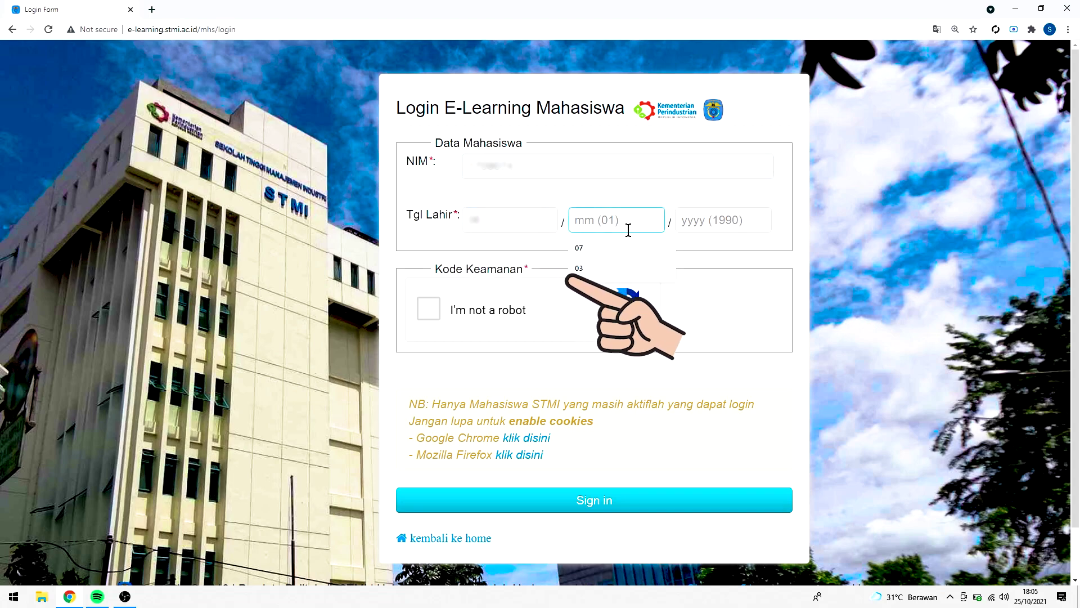
click(683, 226)
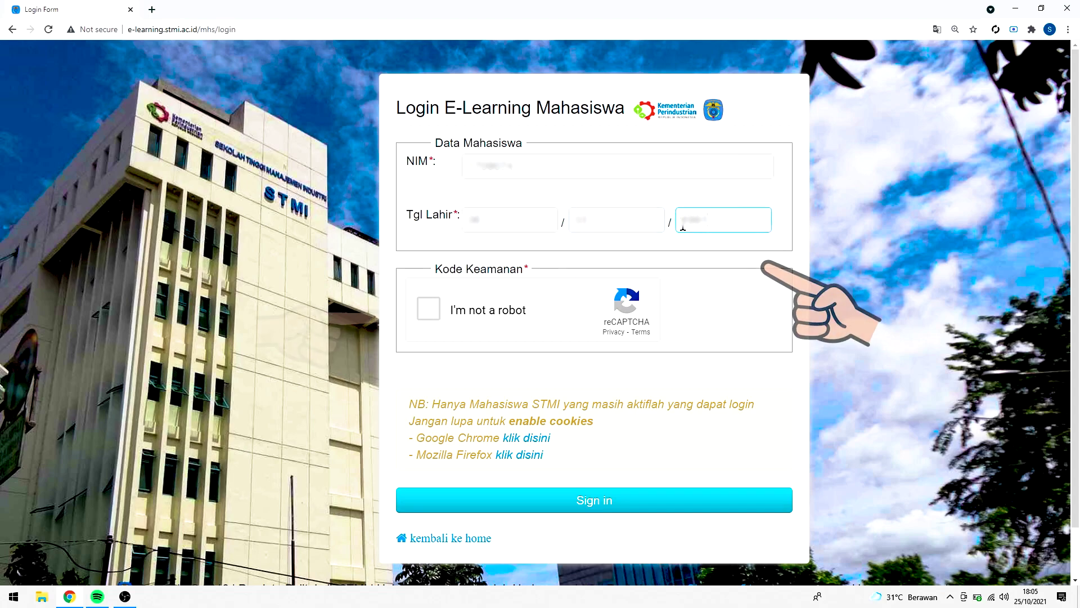
click(480, 310)
click(489, 495)
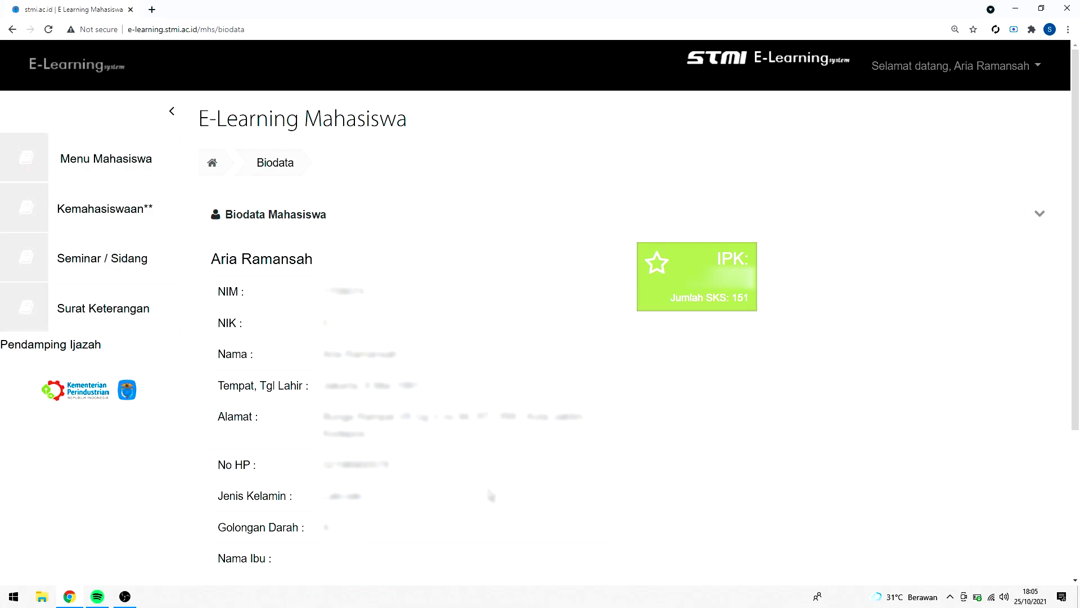
Open Permintaan Surat from the Menu Mahasiswa sidebar and show the Pilih Surat letter types
click(140, 183)
scroll(116, 496, down, 3)
click(117, 491)
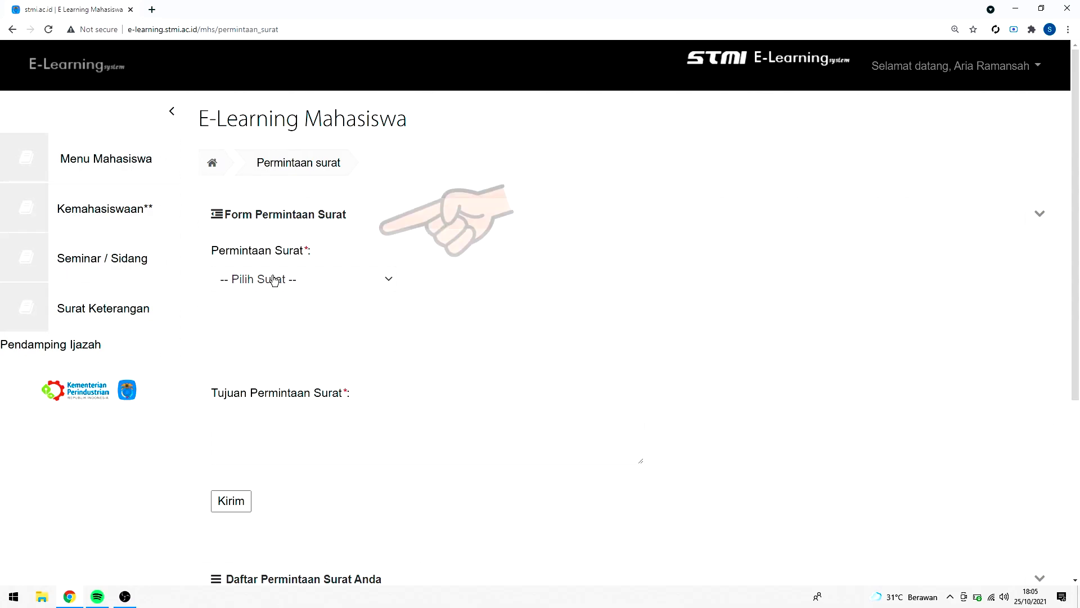
click(274, 279)
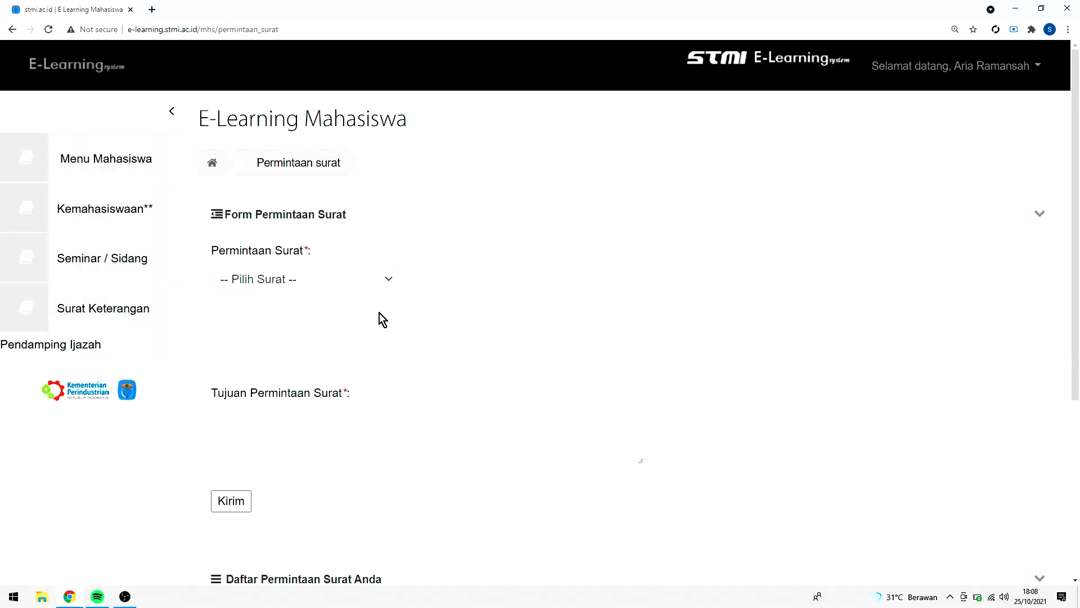
Select Surat Keterangan Mahasiswa Aktif as the letter type and go to the Tujuan Permintaan Surat box
click(372, 279)
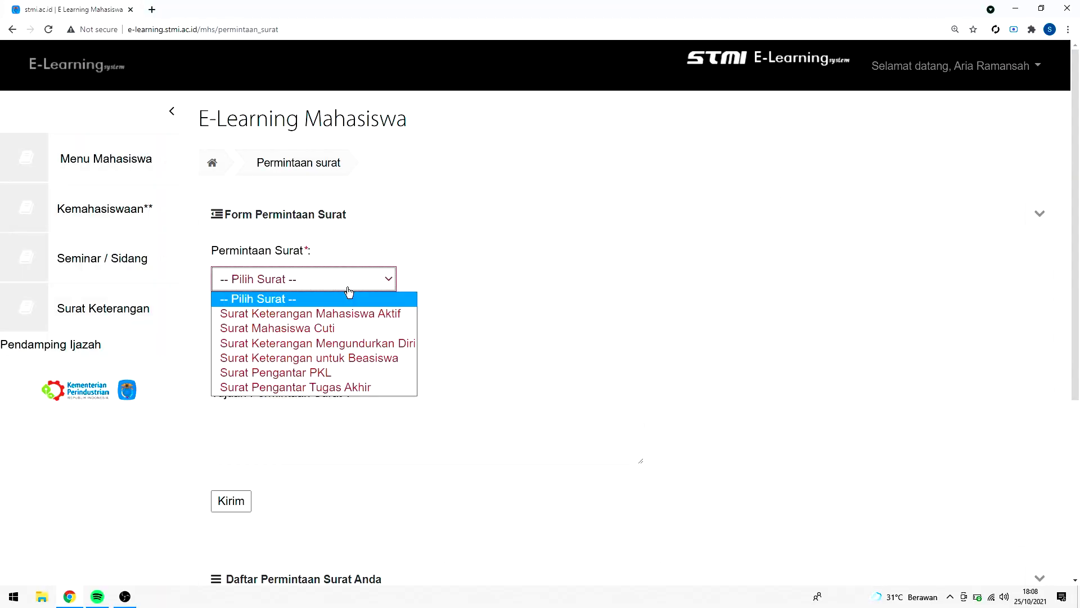
click(325, 318)
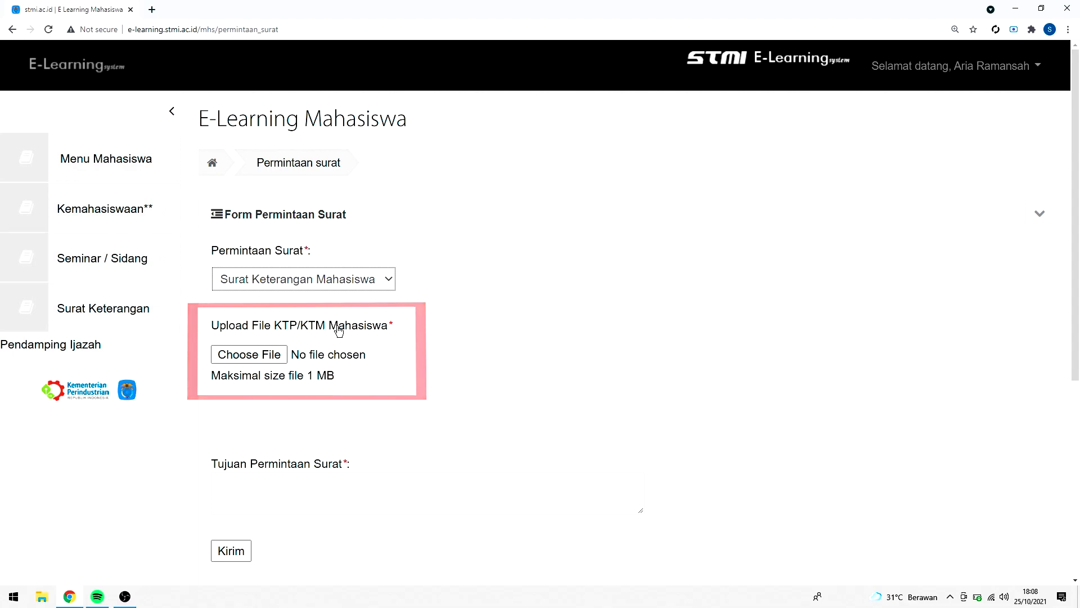
click(324, 497)
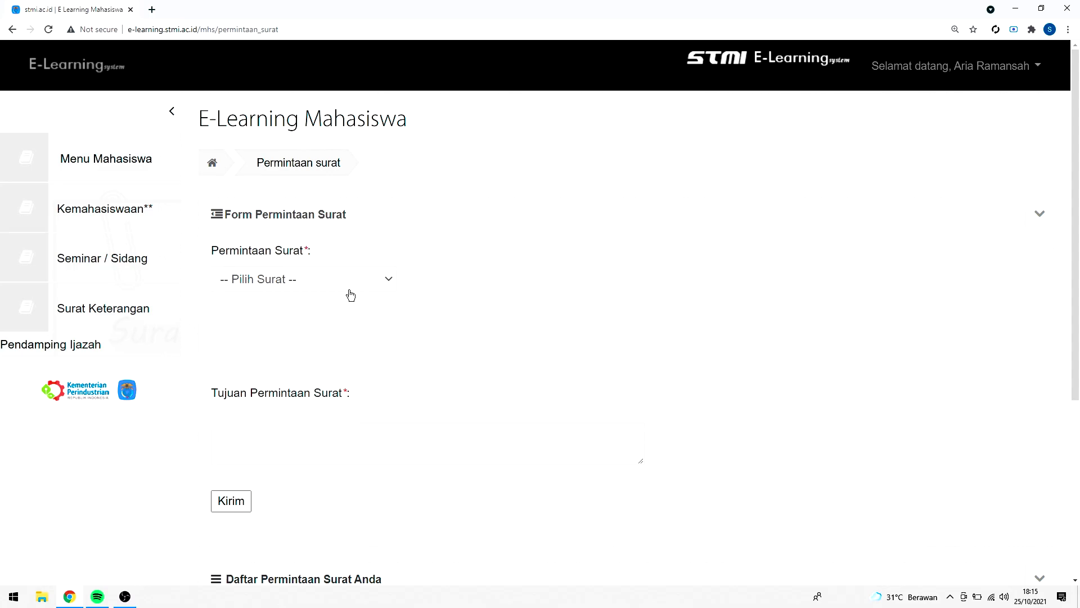
Switch the letter type to Surat Mahasiswa Cuti with the reason 'Untuk Pengajuan Cuti'
click(350, 284)
click(351, 326)
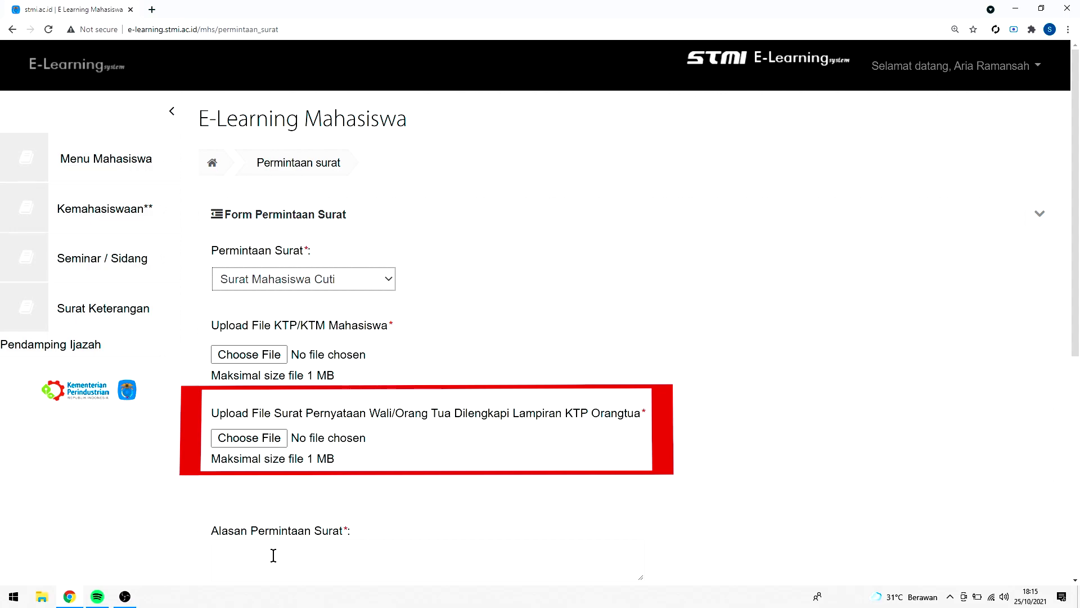
text(Untuk )
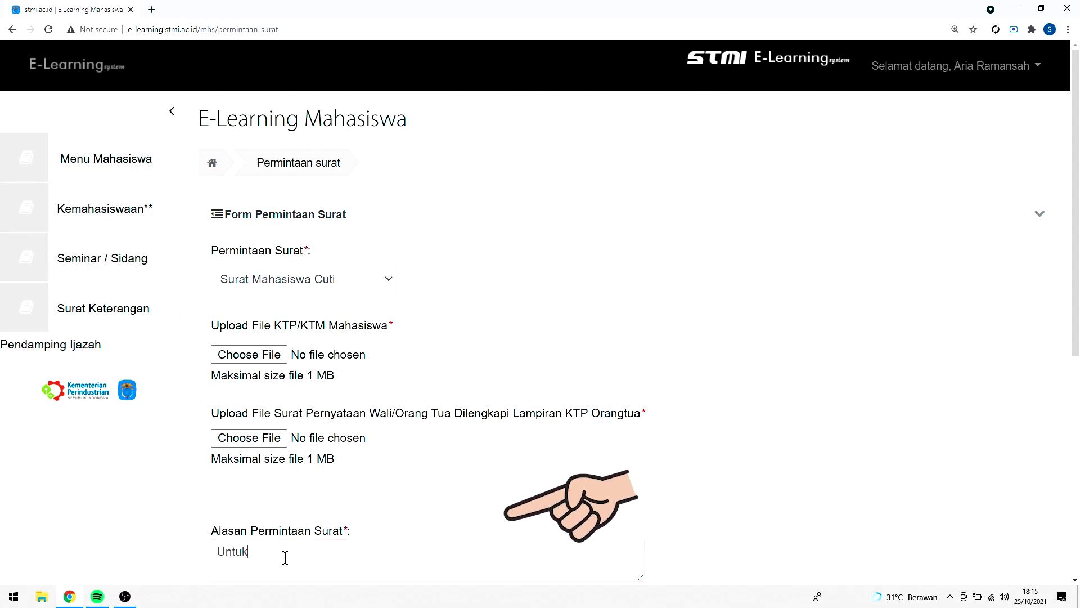
text(Pengajuan Cut)
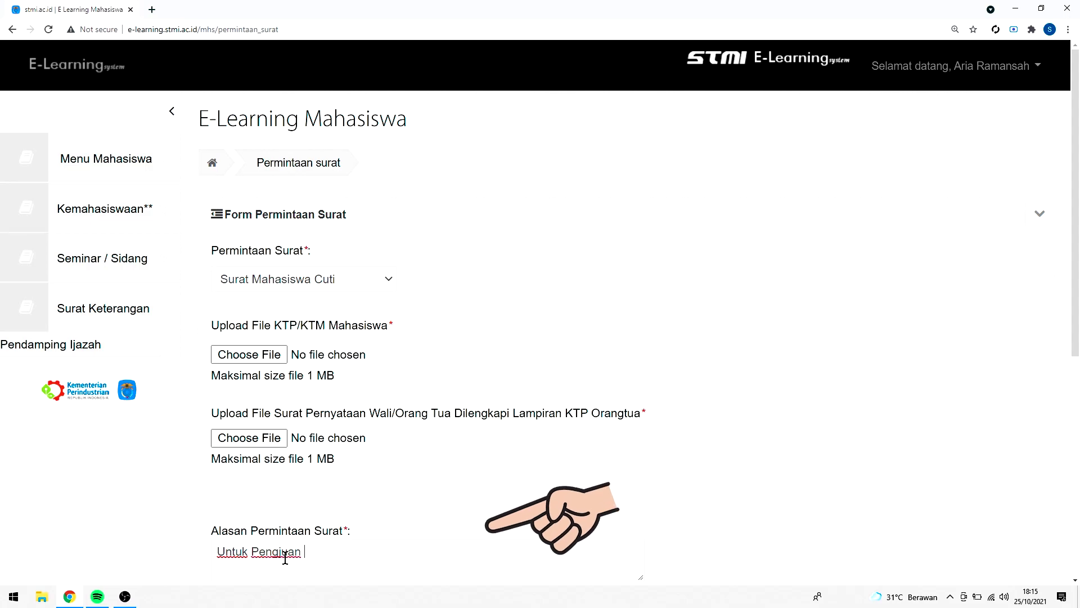
text(i)
scroll(304, 546, down, 6)
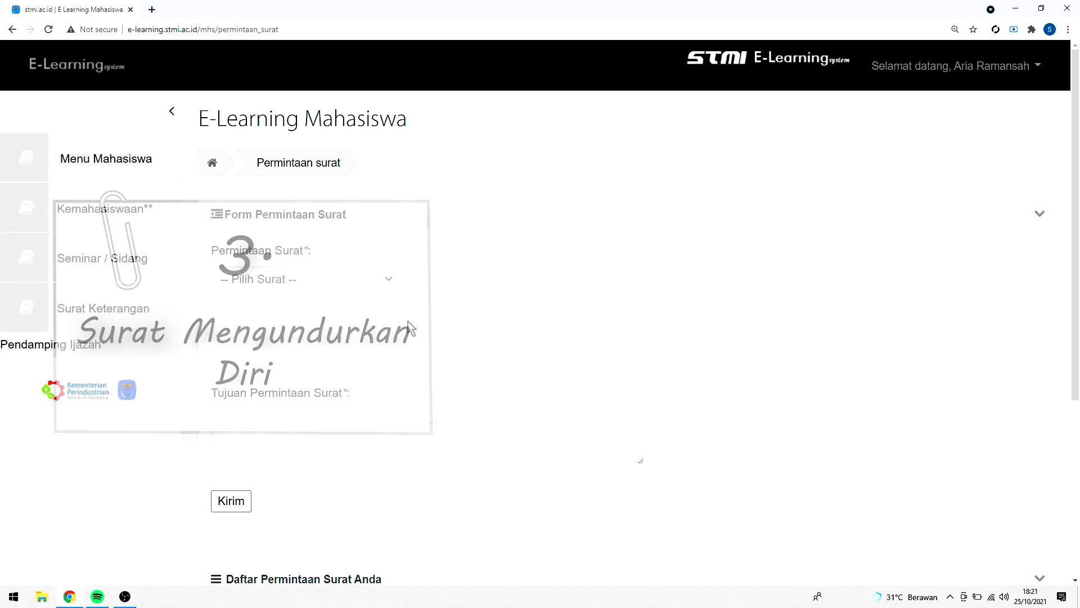
Choose Surat Keterangan Mengundurkan Diri and write a resignation reason in Alasan Permintaan Surat
click(354, 281)
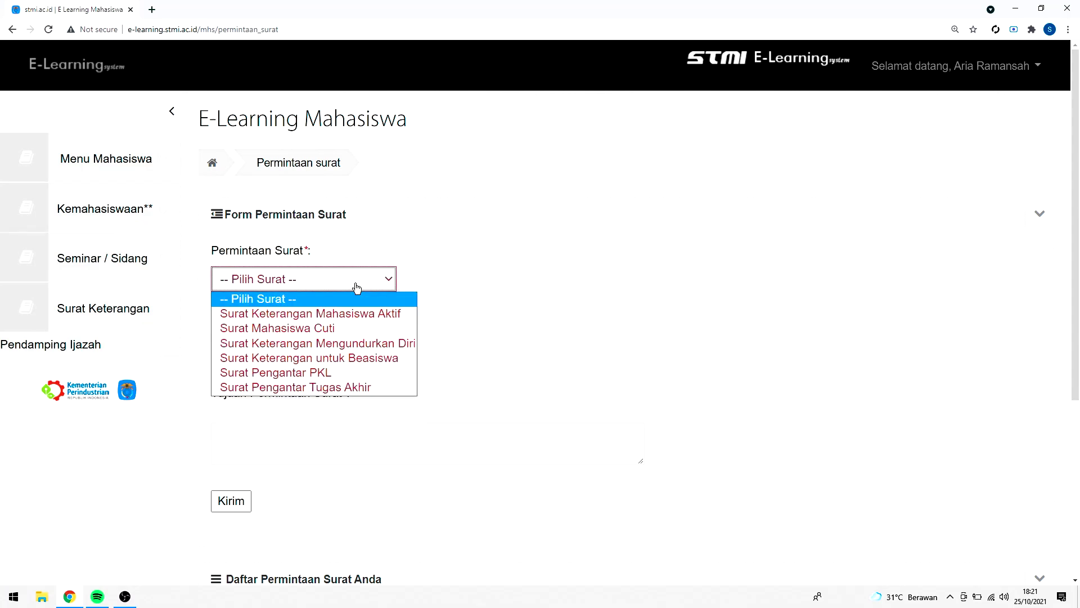
click(362, 343)
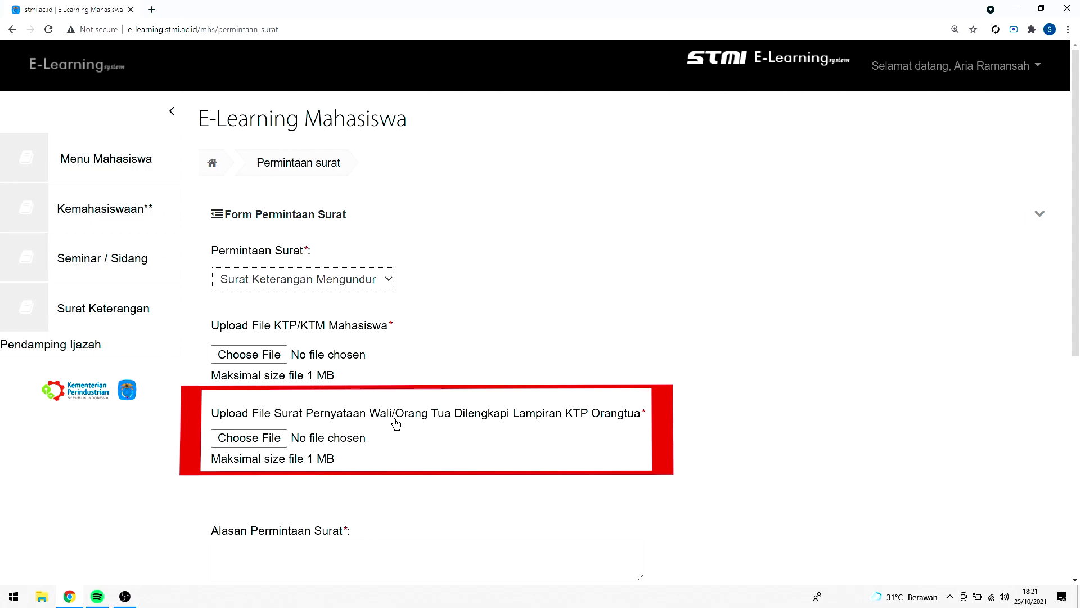
scroll(281, 459, down, 2)
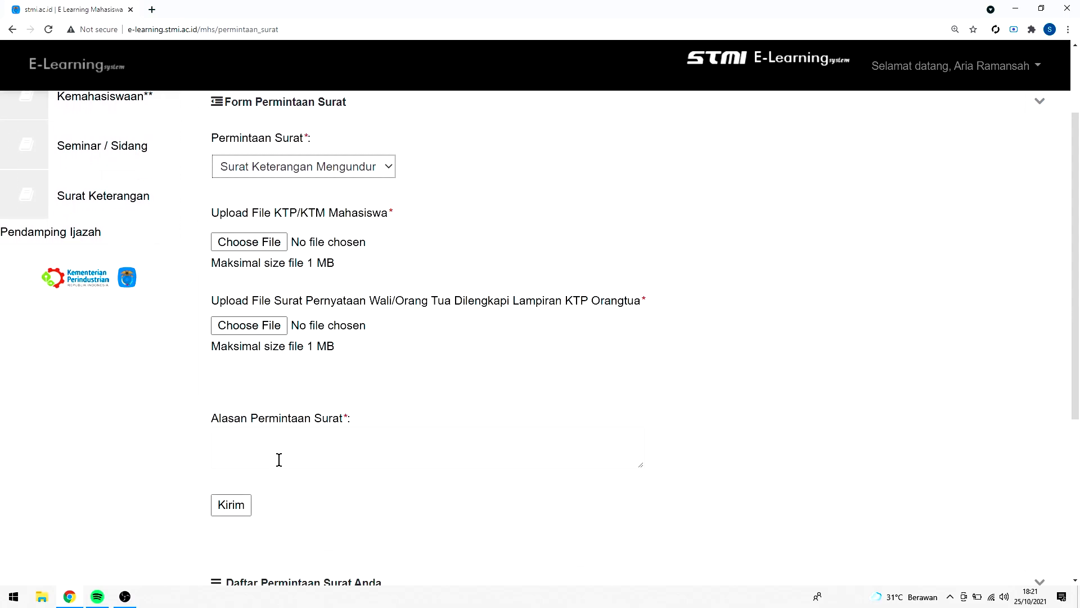
click(279, 460)
text(Untuk Pengunduir)
key(BackSpace)
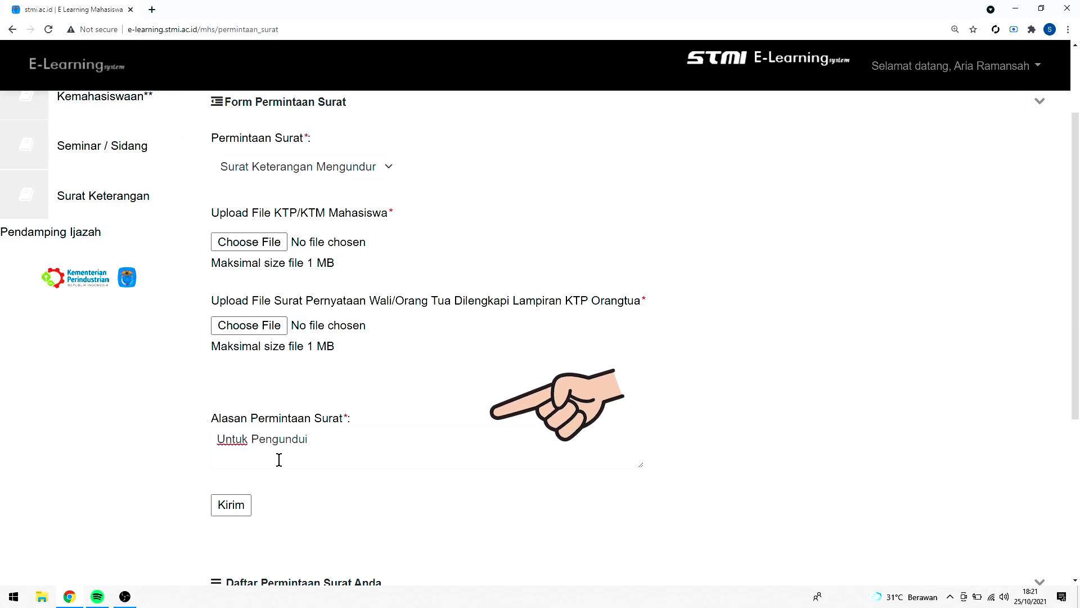
text(ran diri)
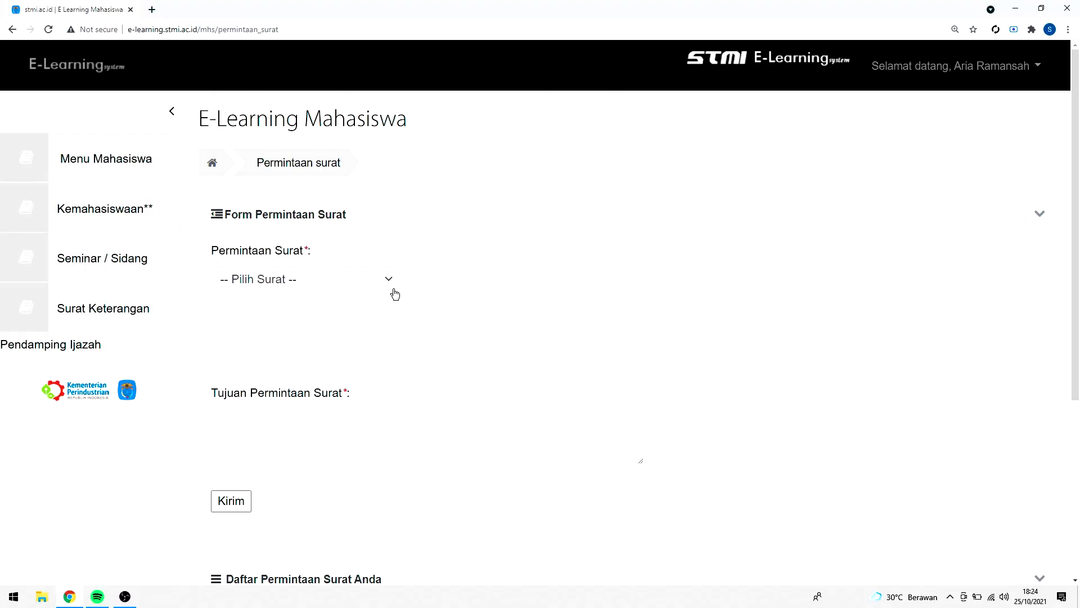
Request Surat Keterangan untuk Beasiswa with reason 'Untuk Pengajuan Beasiswa' and submit it with Kirim
click(391, 286)
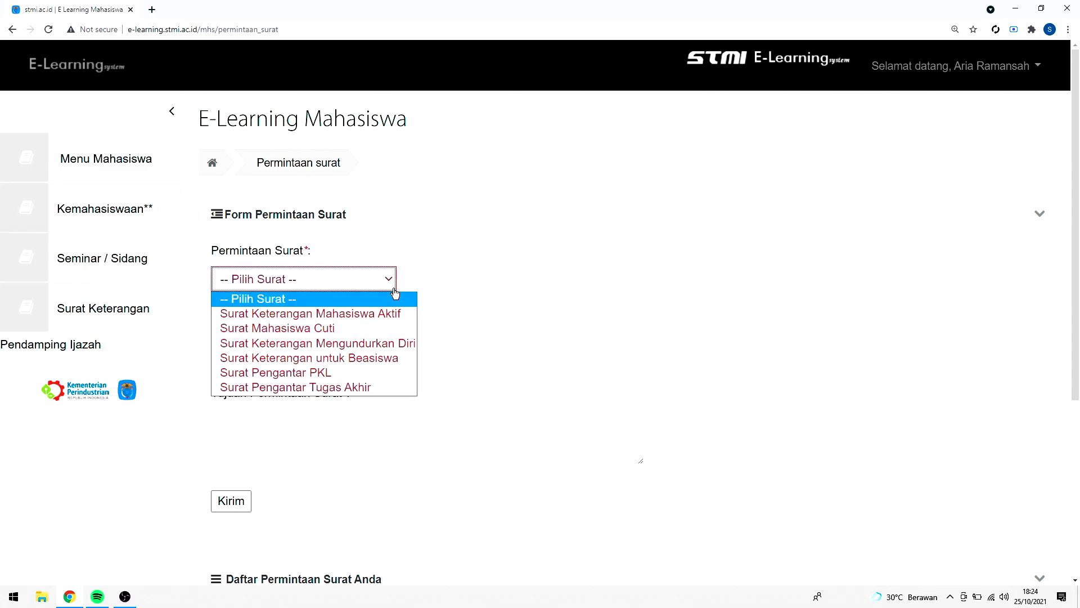
click(384, 358)
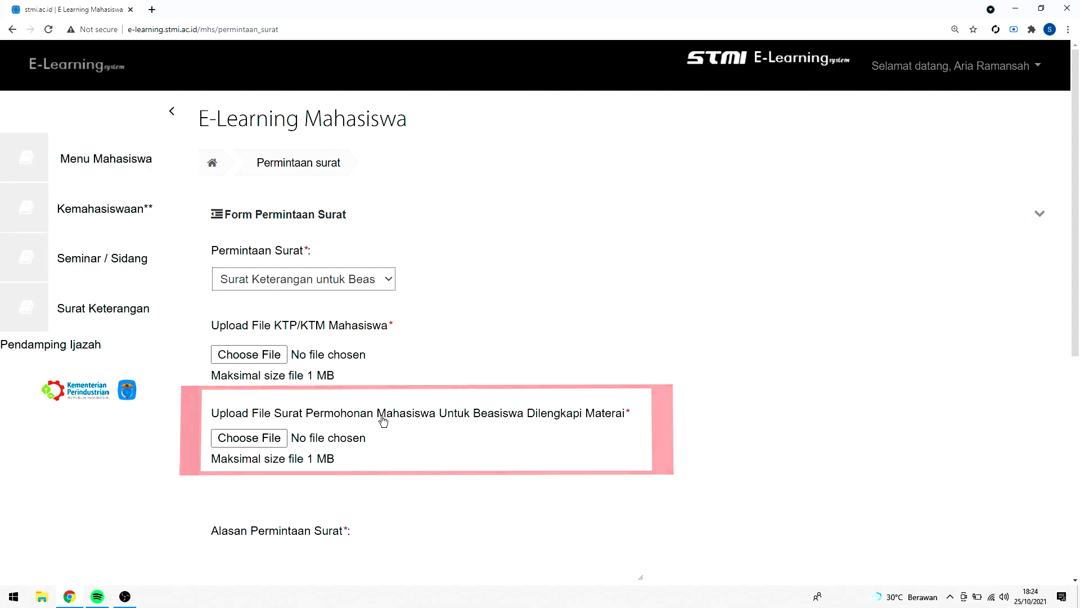
scroll(379, 419, down, 2)
click(328, 442)
text(U)
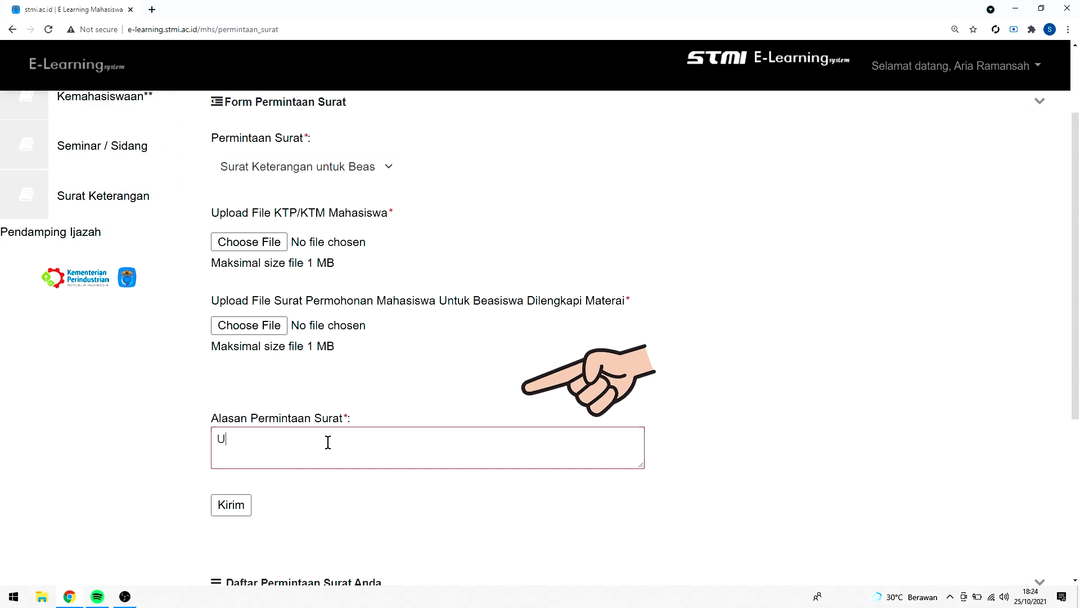
text(ntuk Pengajuan Beasiswa)
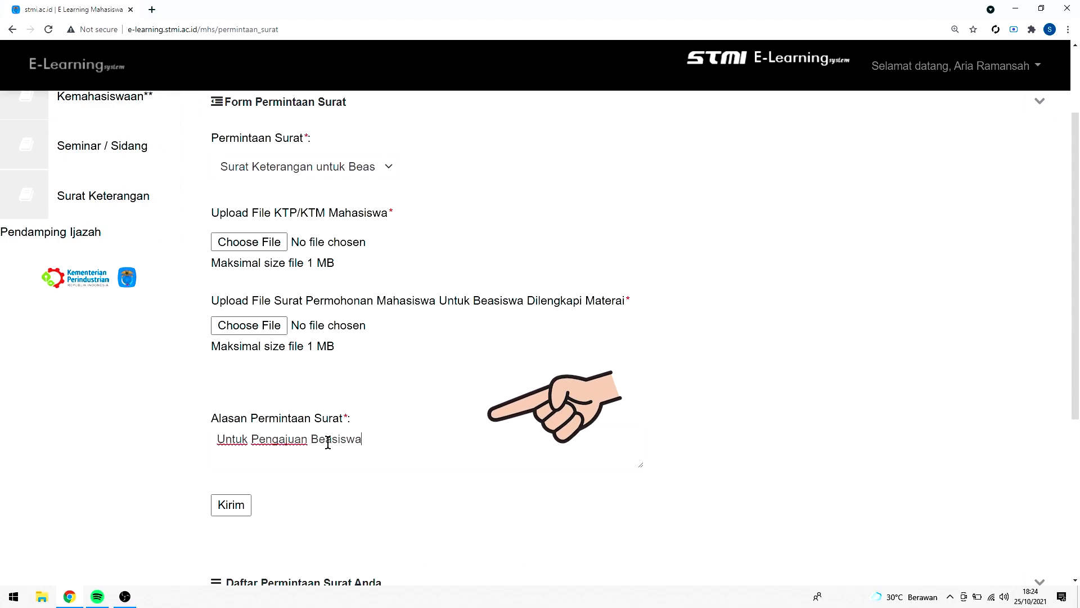
click(214, 508)
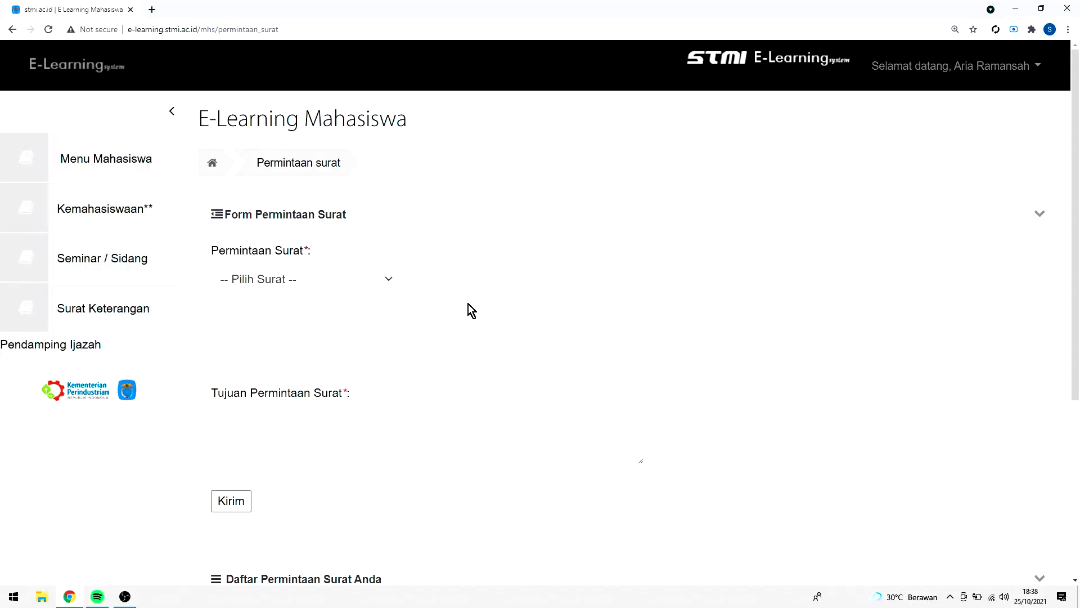
Choose Surat Pengantar PKL and enter company PT ABC with address Jalan ABC
click(369, 286)
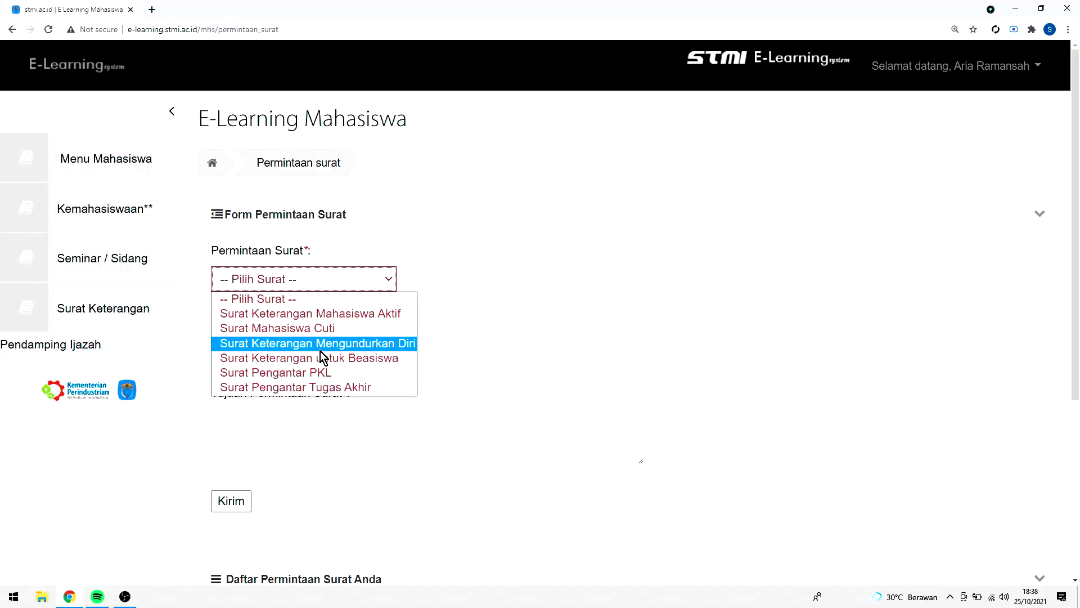
click(306, 373)
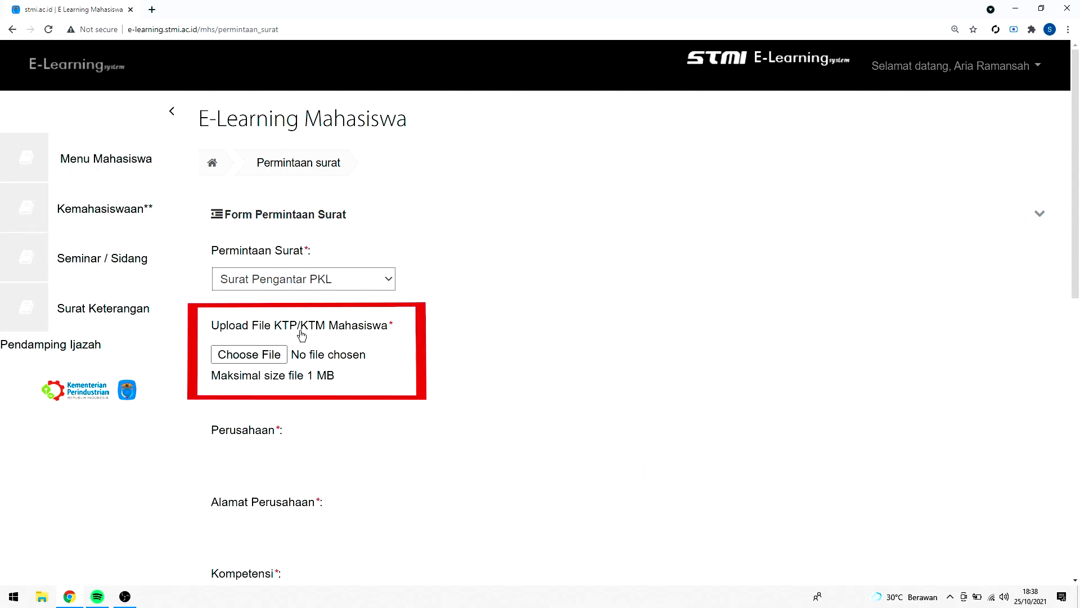
click(259, 466)
text(PT ABC)
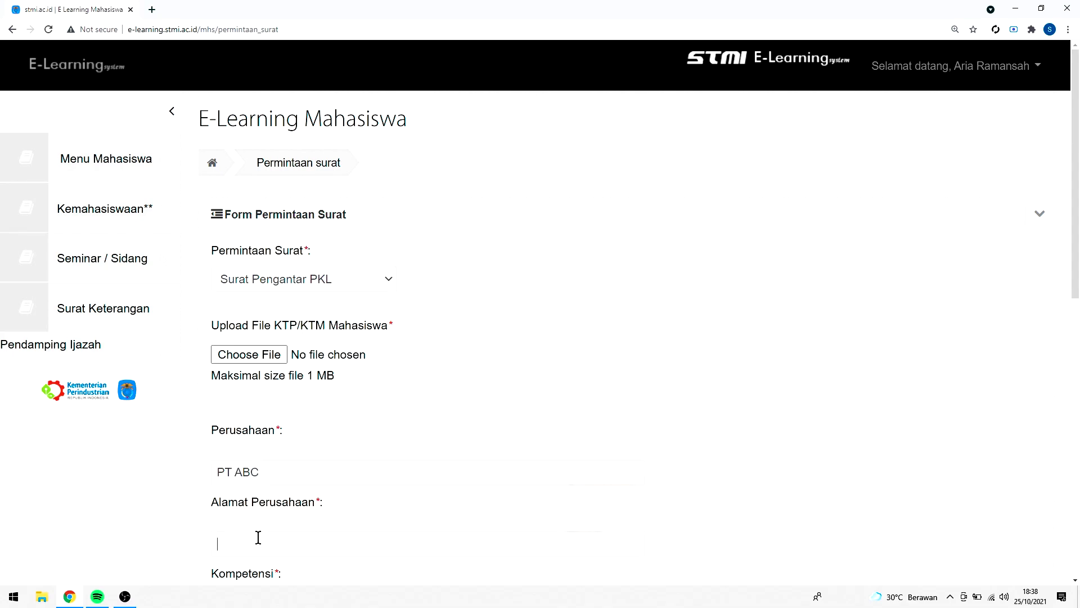
text(Jalan ABC)
scroll(276, 532, down, 2)
Enter competency 'Fungsional Perusahaan' and begin typing the request purpose
click(248, 502)
text(Fungsional Perusahaan)
scroll(251, 496, down, 1)
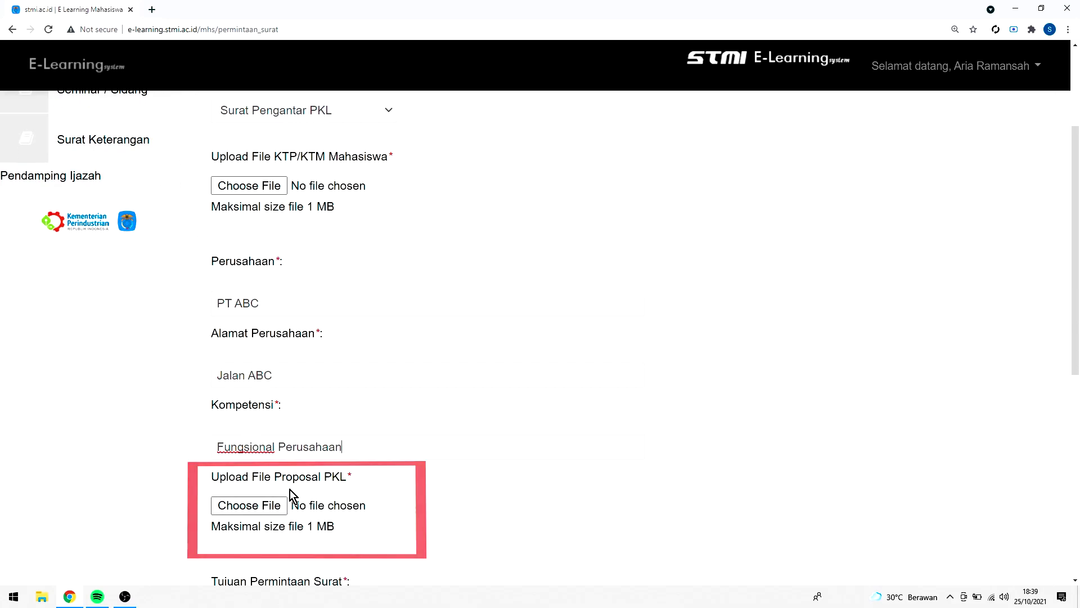
scroll(291, 489, down, 3)
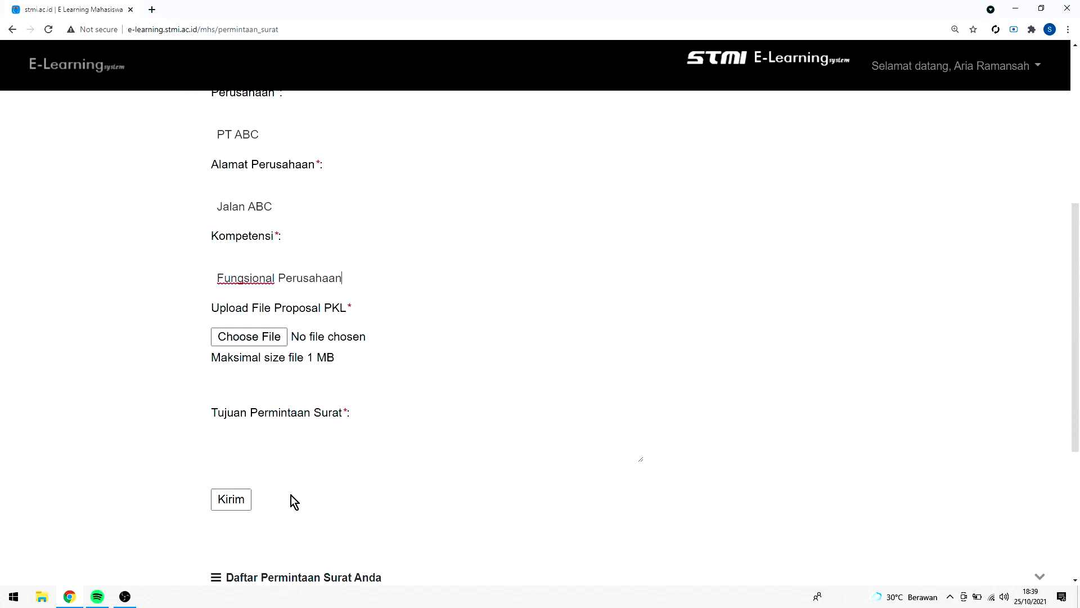
text(U)
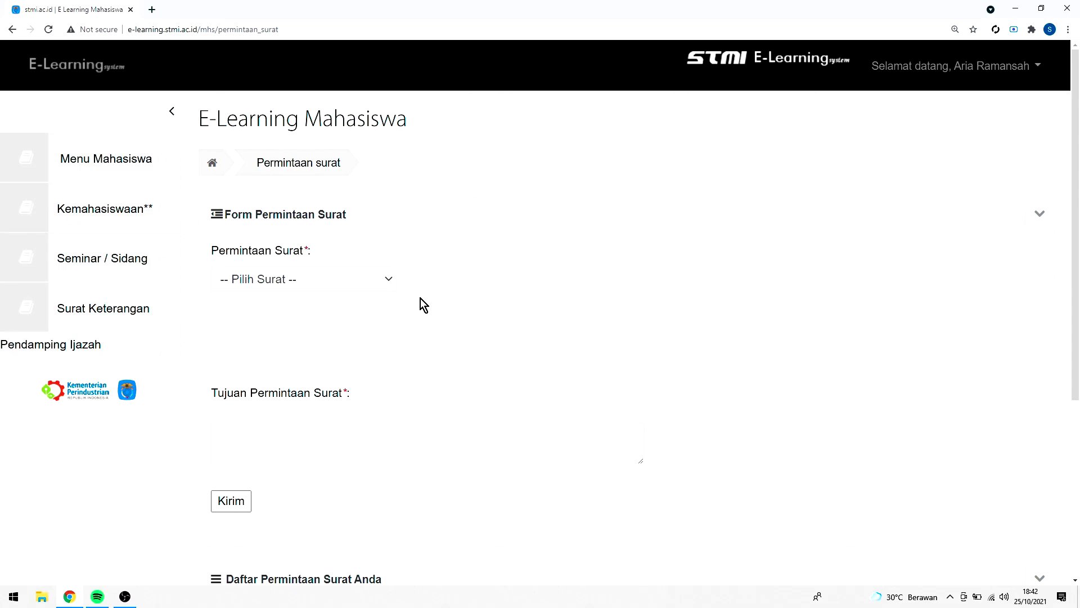
Choose Surat Pengantar Tugas Akhir and enter company PT ABC
click(383, 280)
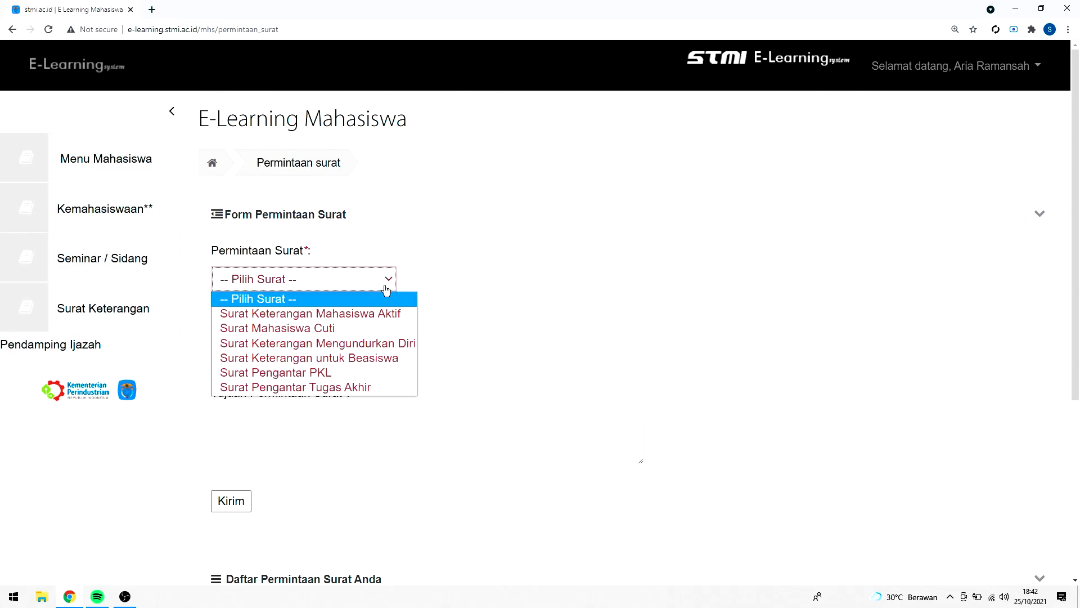
click(341, 382)
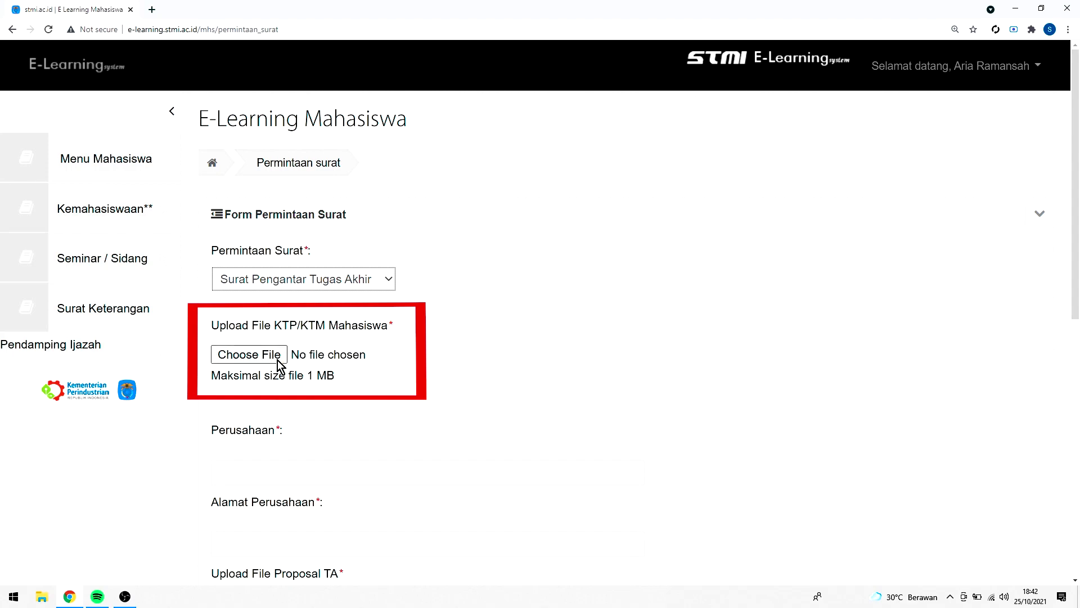
click(261, 467)
text(PT ABC)
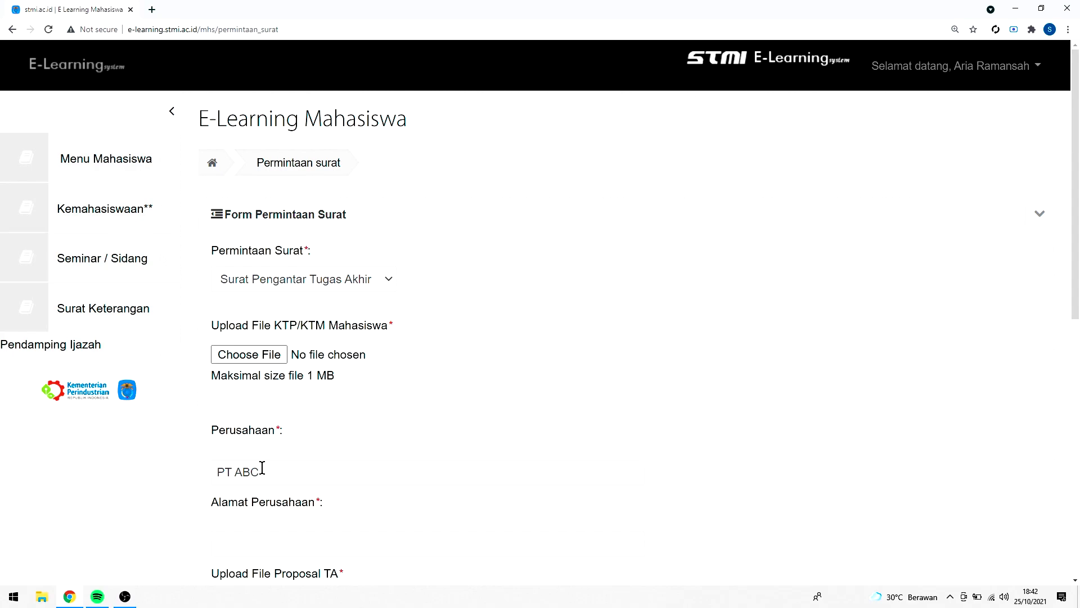
Enter address Jalan ABC and begin typing the purpose in Tujuan Permintaan Surat
scroll(259, 466, down, 2)
click(256, 433)
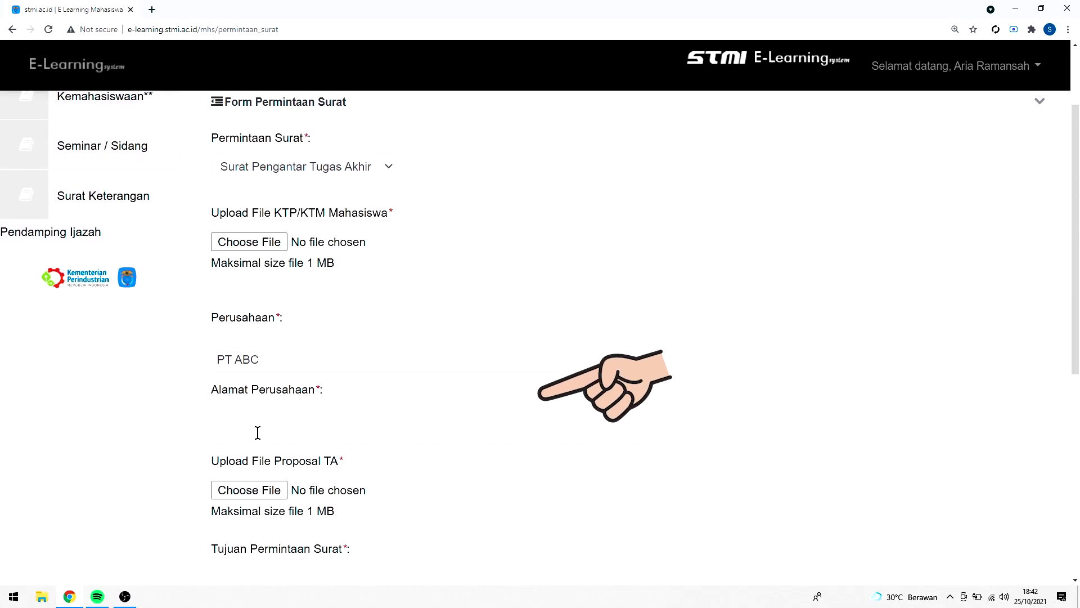
text(Jalan ABC)
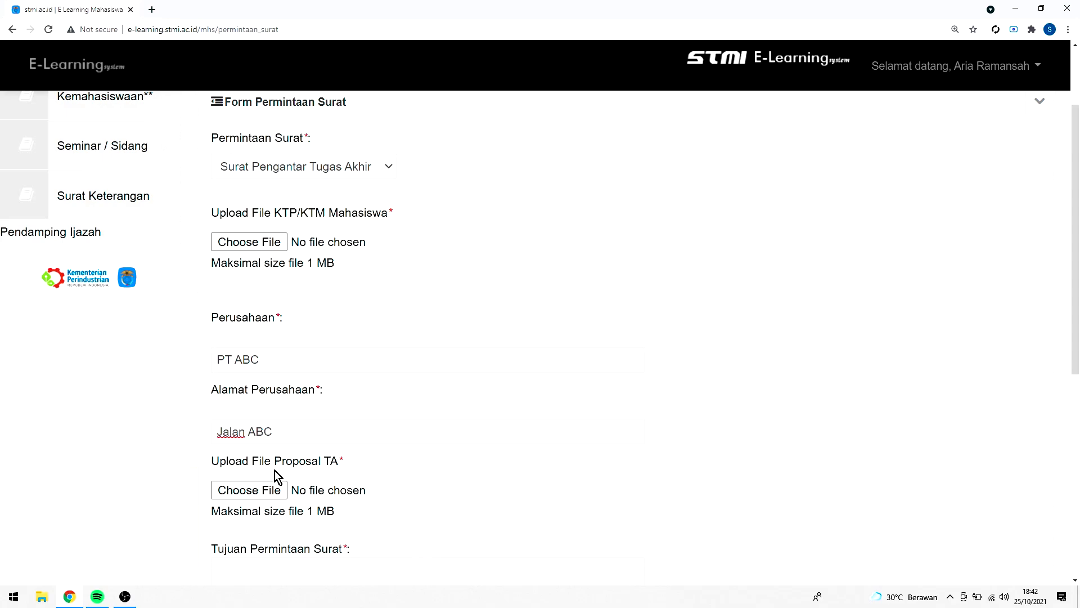
scroll(274, 471, down, 2)
click(261, 468)
text(Untuk Pembuatan Tuga)
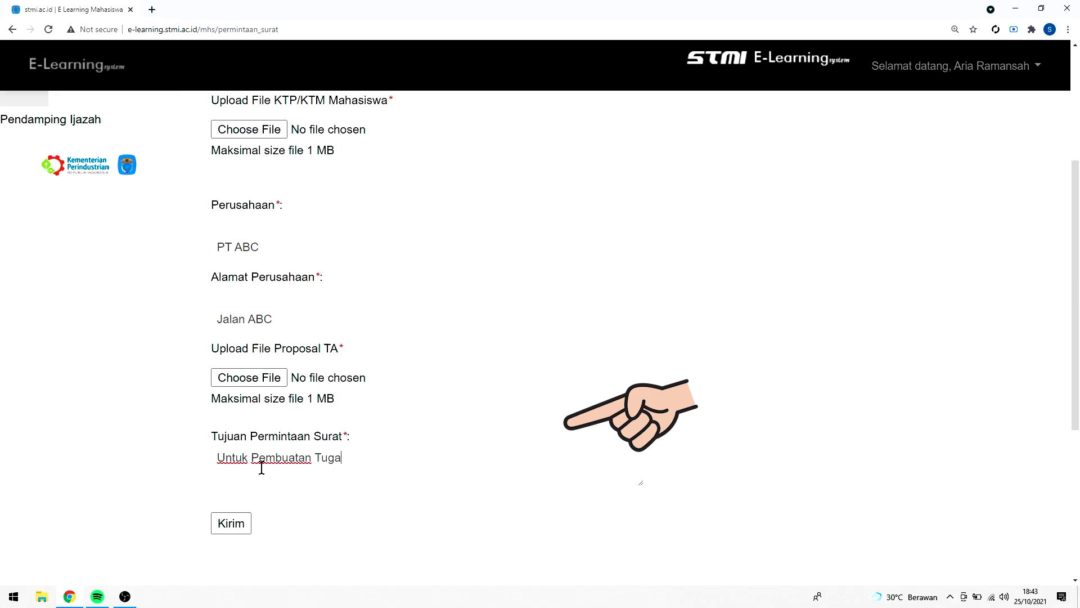